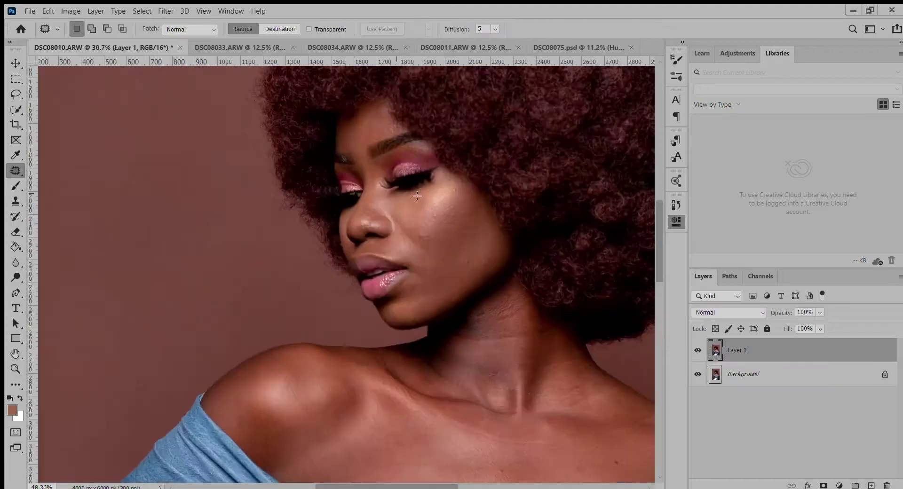
# Step: Patch the cheek blemish and a neck blemish with nearby clean skin, deselecting after each
pyautogui.hotkey('ctrl', 'd')
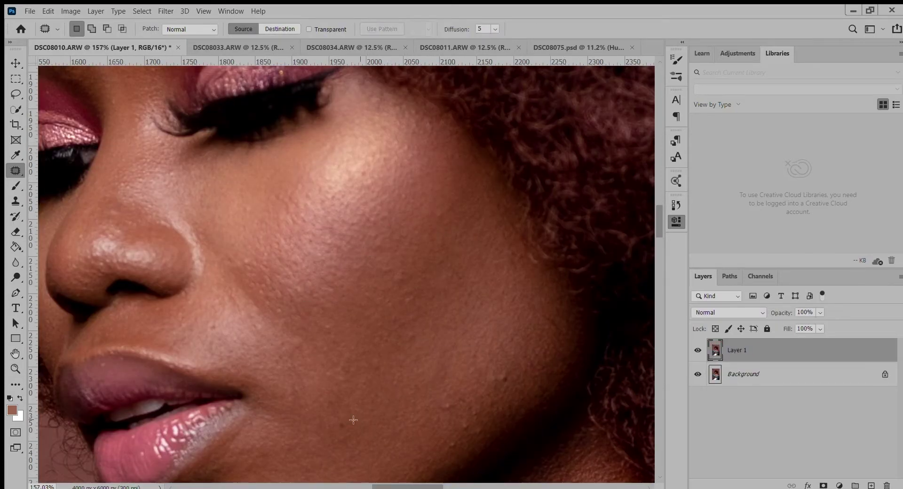
pyautogui.moveTo(461, 420); pyautogui.dragTo(462, 420)
pyautogui.hotkey('ctrl', 'd')
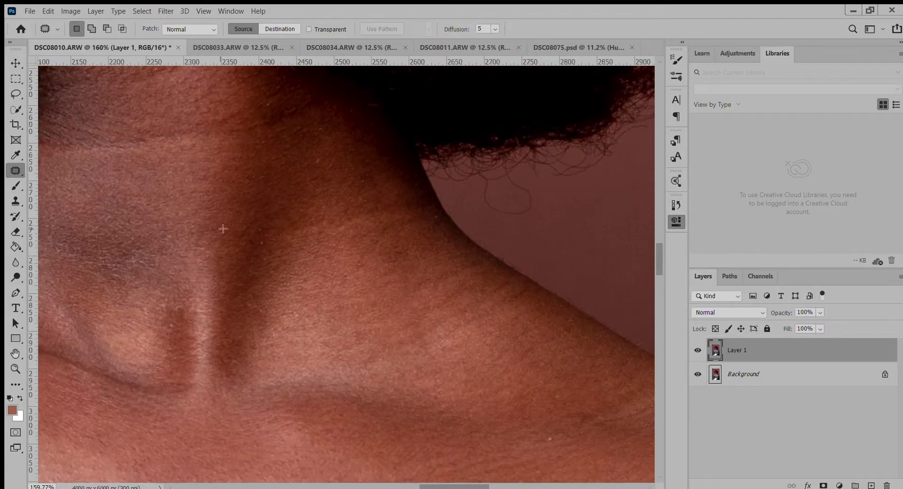
pyautogui.moveTo(106, 211); pyautogui.dragTo(325, 214)
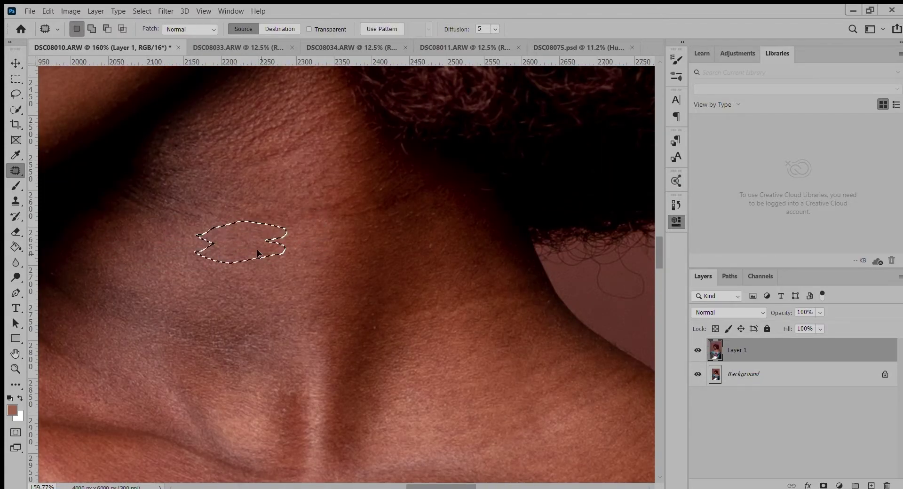
pyautogui.moveTo(249, 243); pyautogui.dragTo(336, 197)
pyautogui.hotkey('ctrl', 'd')
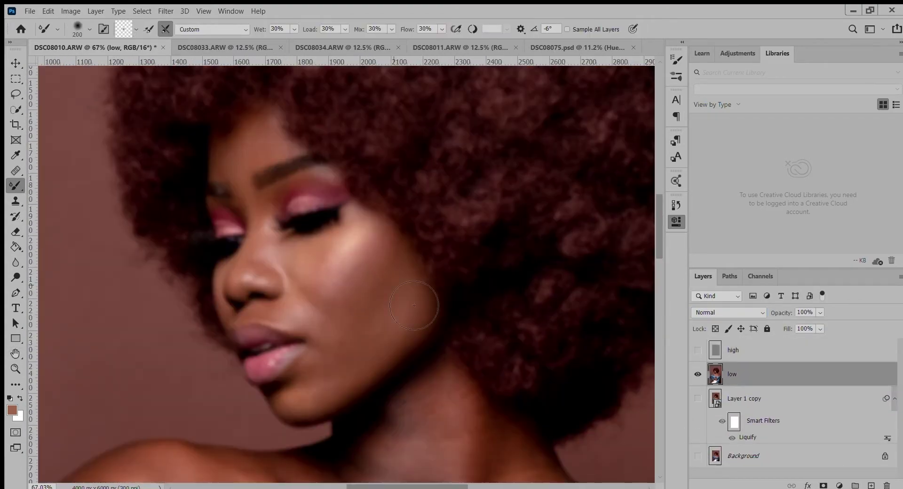
# Step: Enlarge the Mixer Brush to 300 and blend skin tones on the 'low' frequency layer
pyautogui.press(']')
pyautogui.press(']')
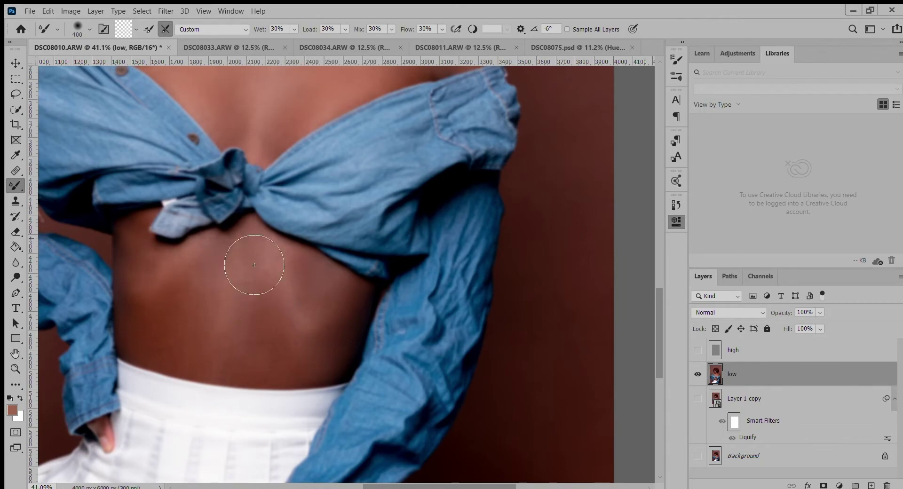
pyautogui.scroll(3, 220, 158)
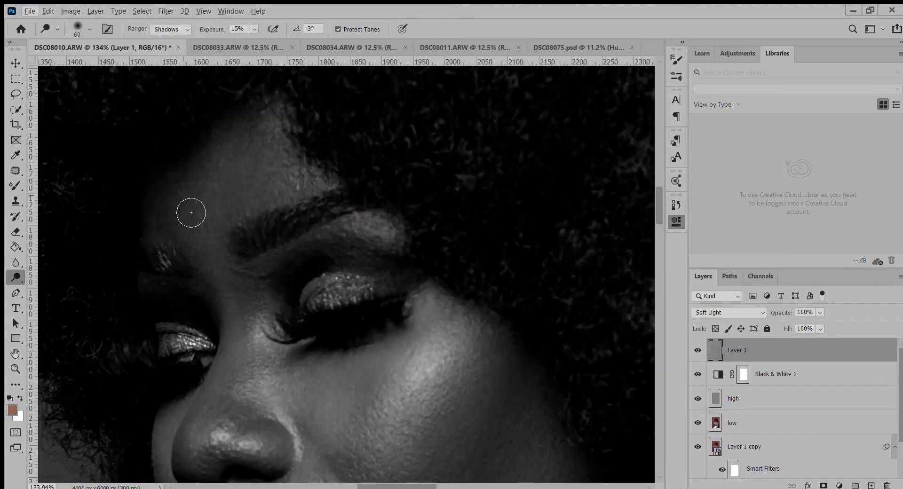
# Step: Dodge the brow highlights at Shadows range and 15% exposure with the brush shrunk to 30
pyautogui.press('[')
pyautogui.press('[')
pyautogui.press('[')
pyautogui.scroll(5, 249, 207)
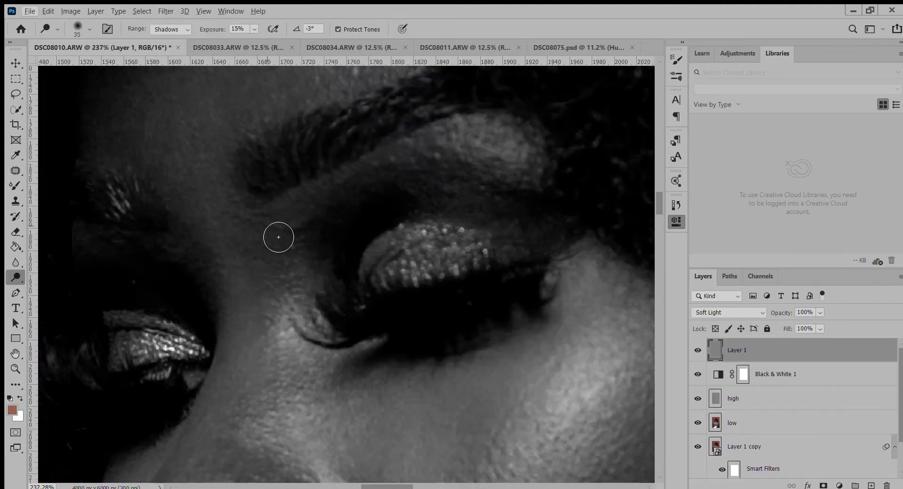
pyautogui.press('[')
pyautogui.scroll(-3, 347, 289)
pyautogui.hscroll(-1, 346, 288)
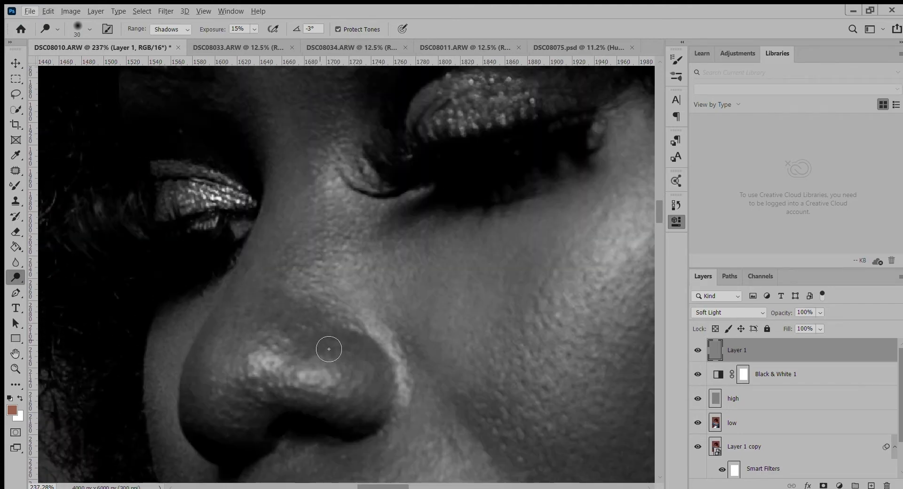
pyautogui.scroll(-1, 317, 393)
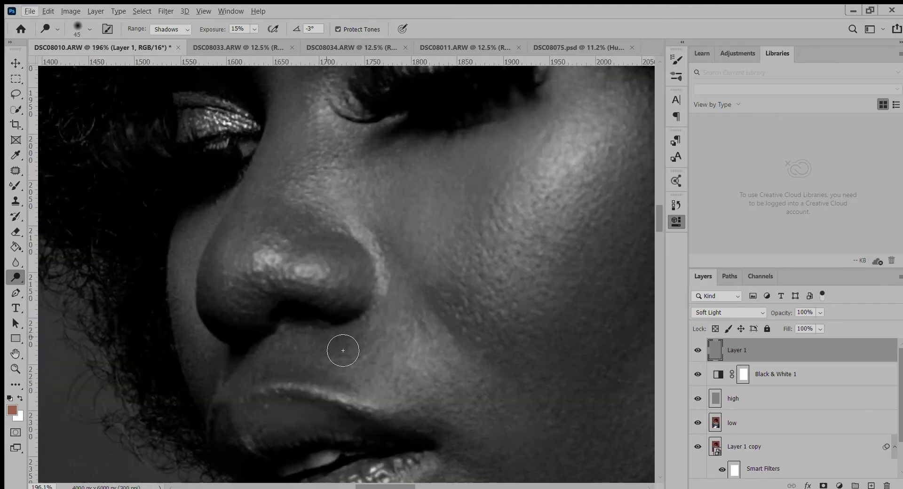
# Step: Dodge the nose and upper cheek highlights, varying the brush between 45, 30 and 25
pyautogui.press(']')
pyautogui.press(']')
pyautogui.press(']')
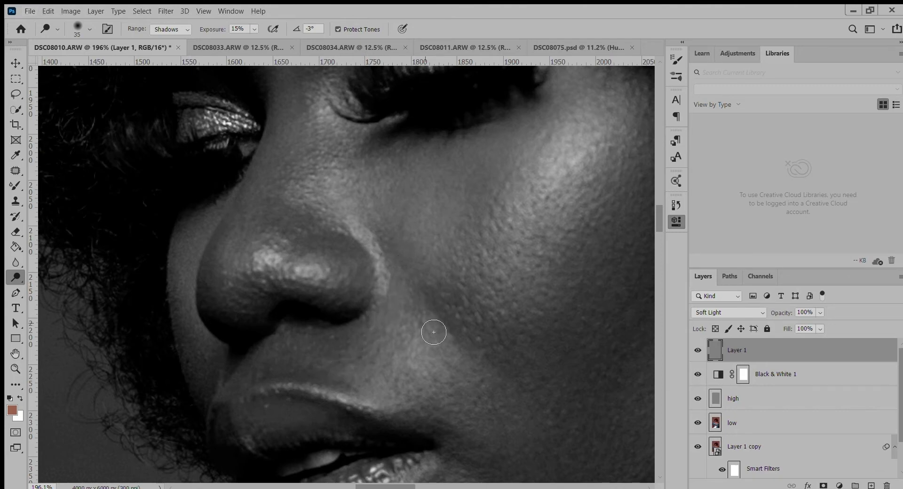
pyautogui.hscroll(3, 301, 212)
pyautogui.press('[')
pyautogui.scroll(3, 387, 199)
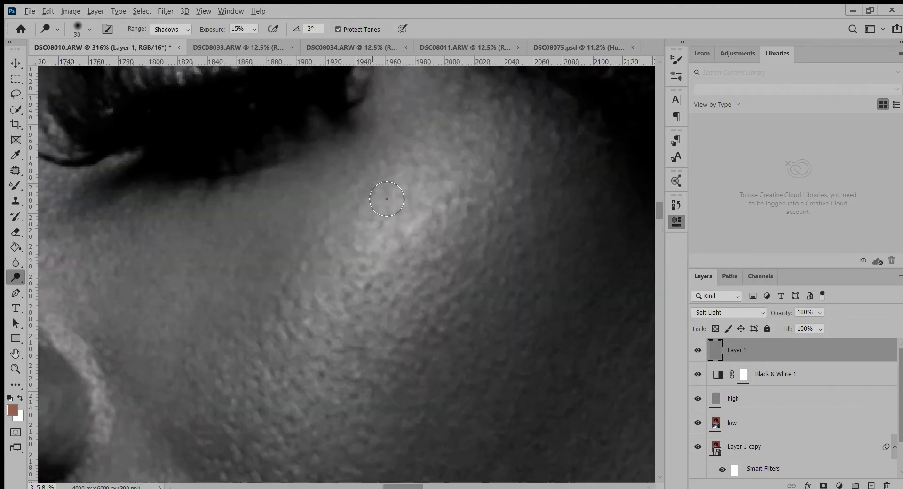
pyautogui.press('[')
pyautogui.press('[')
pyautogui.press('[')
pyautogui.press('[')
pyautogui.scroll(2, 268, 236)
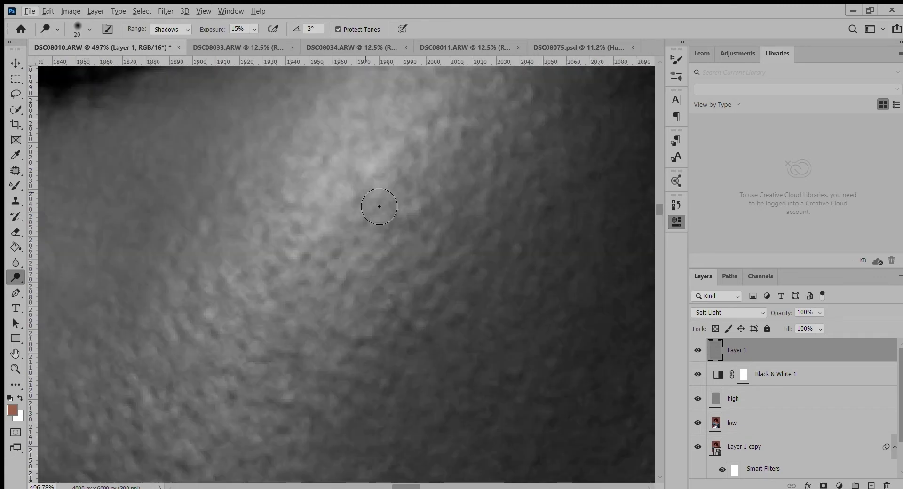
pyautogui.scroll(-2, 191, 341)
pyautogui.press(']')
pyautogui.press(']')
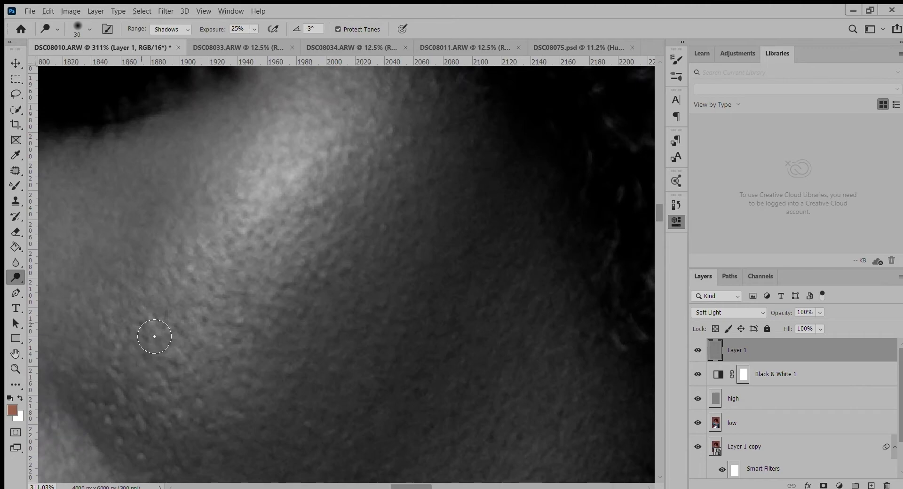
# Step: Dodge the skin around the lips with the brush reduced to 20, then 15
pyautogui.scroll(2, 155, 336)
pyautogui.press('[')
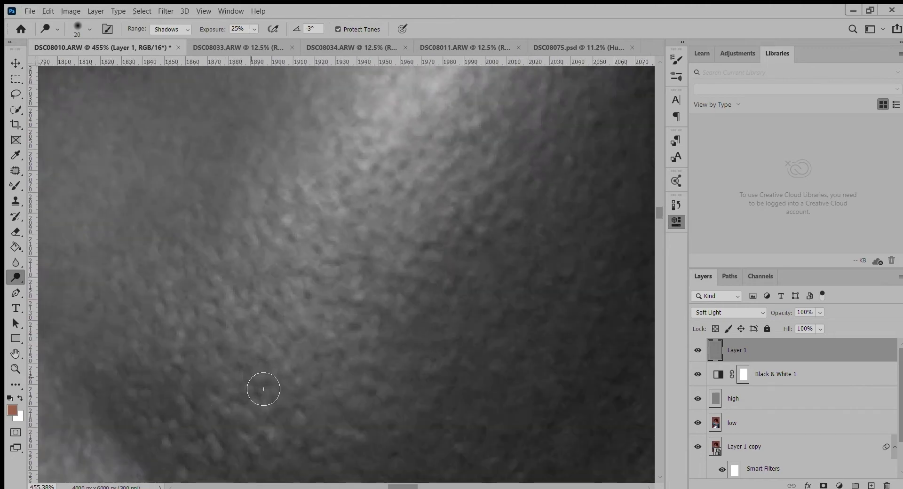
pyautogui.hscroll(2, 201, 362)
pyautogui.press('[')
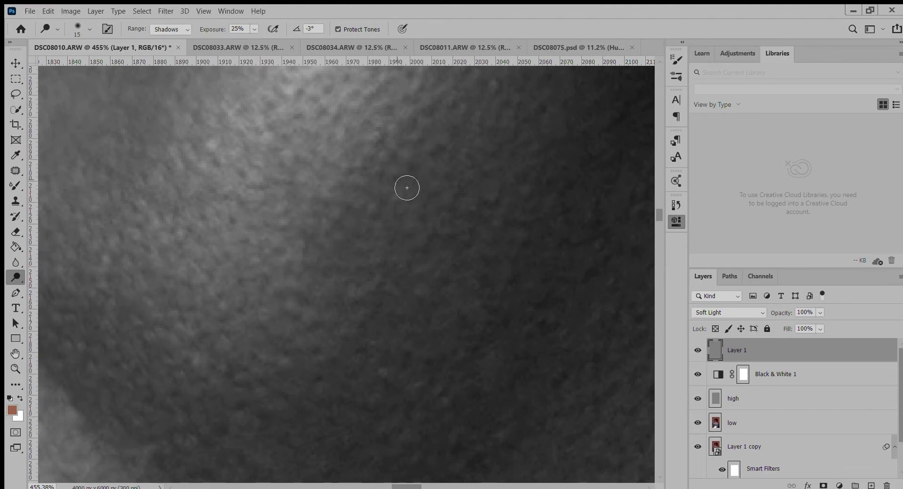
pyautogui.hscroll(-2, 367, 226)
pyautogui.scroll(1, 259, 249)
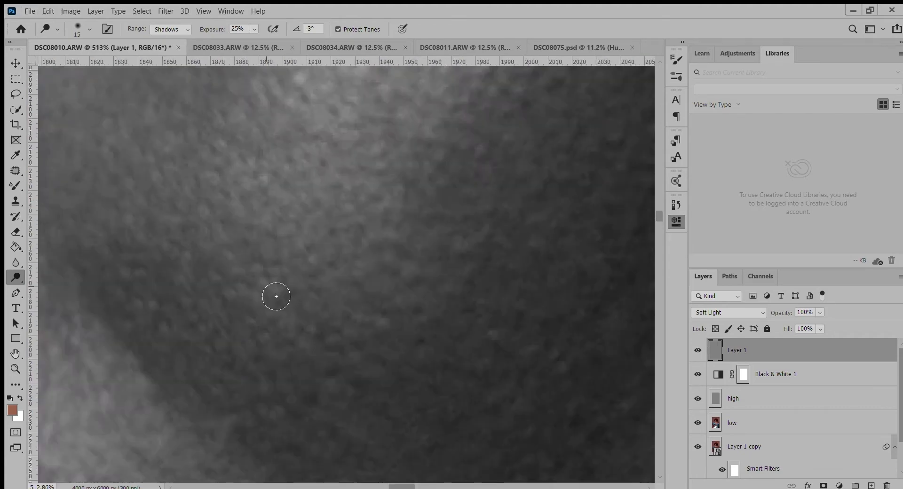
pyautogui.hscroll(2, 369, 262)
pyautogui.scroll(-2, 218, 396)
# Step: Dodge and burn the cheek with the brush sized between 20 and 25
pyautogui.scroll(-1, 268, 256)
pyautogui.press(']')
pyautogui.press(']')
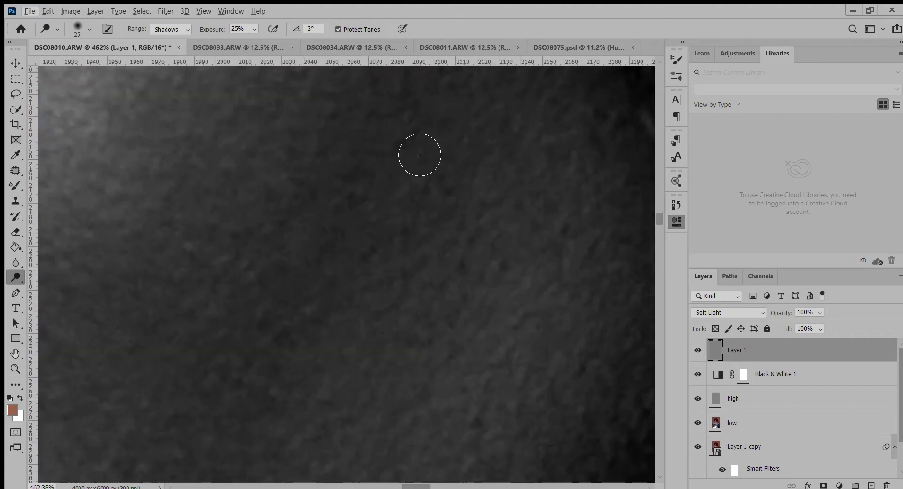
pyautogui.hscroll(3, 347, 377)
pyautogui.press('[')
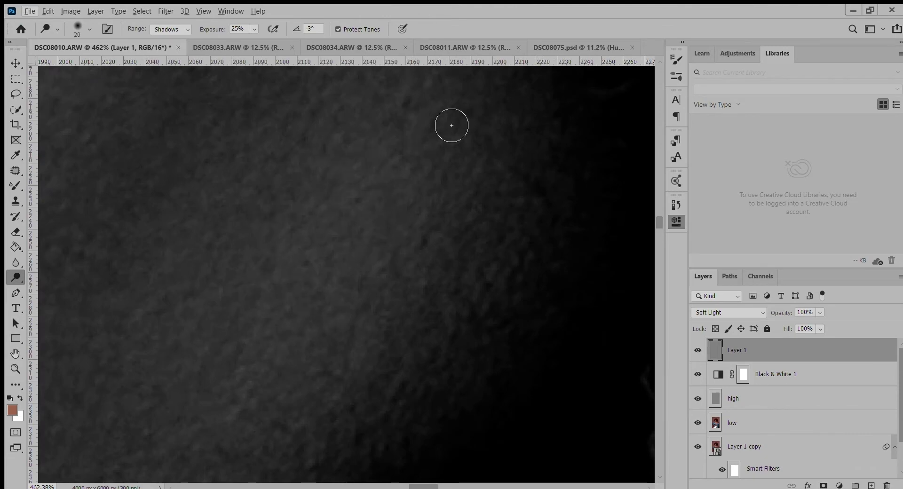
pyautogui.scroll(-1, 254, 287)
pyautogui.scroll(1, 228, 193)
pyautogui.hscroll(-2, 228, 193)
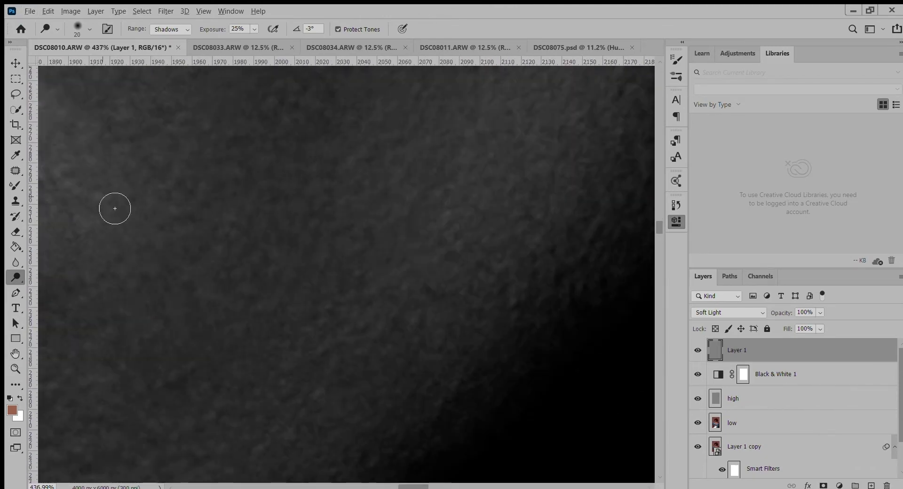
pyautogui.scroll(-1, 375, 236)
pyautogui.hscroll(5, 375, 237)
# Step: Shade the chin with the brush enlarged to 25, then 35
pyautogui.press(']')
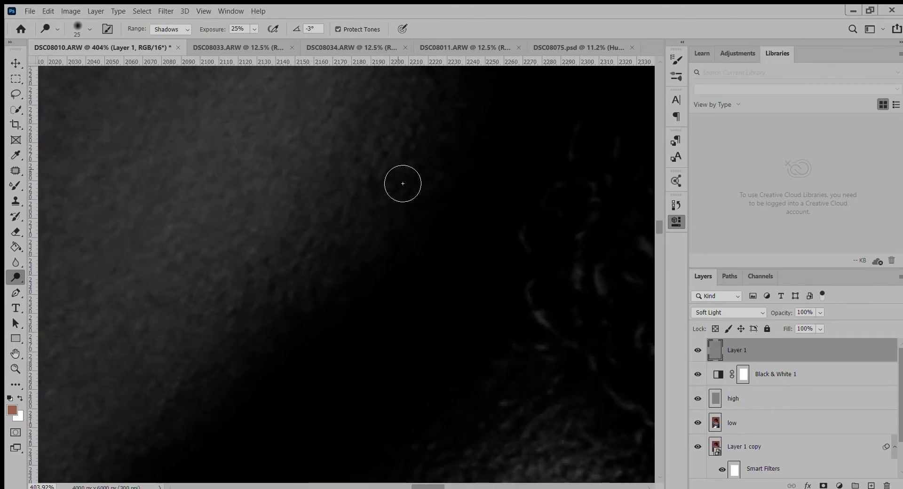
pyautogui.scroll(-1, 401, 183)
pyautogui.scroll(-1, 345, 165)
pyautogui.press(']')
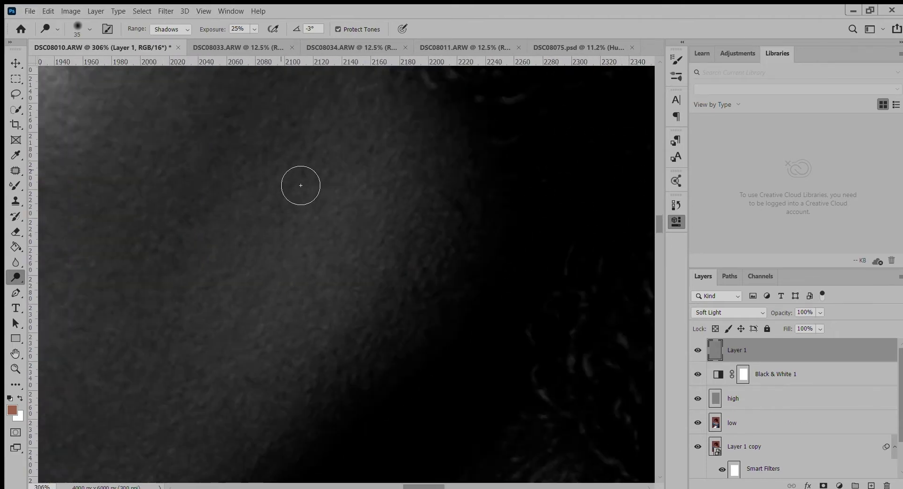
pyautogui.hscroll(-5, 345, 230)
pyautogui.scroll(1, 238, 216)
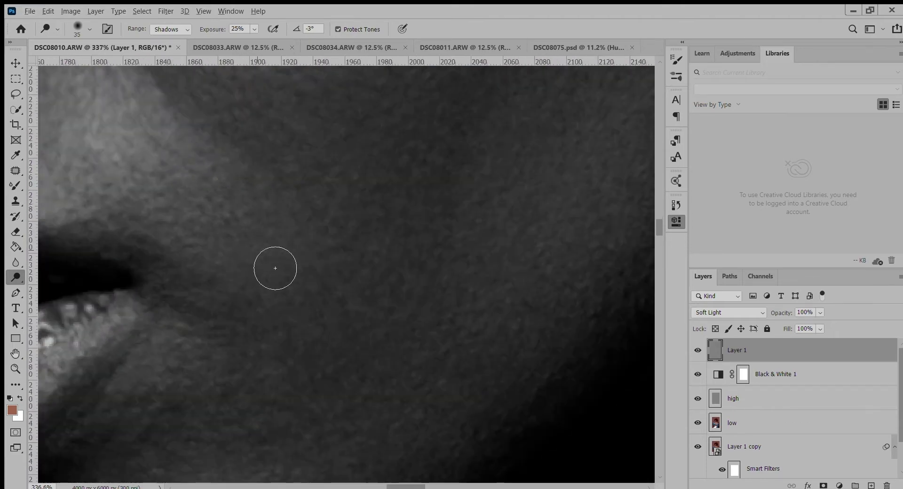
pyautogui.scroll(-1, 212, 187)
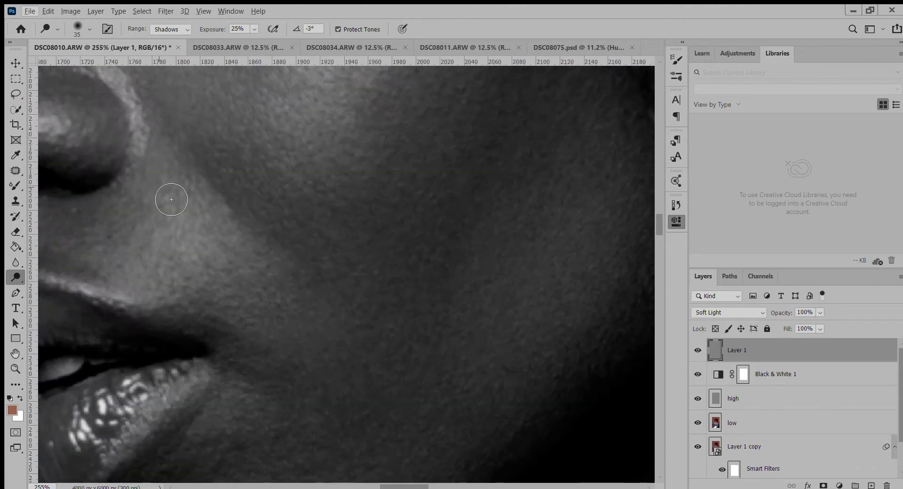
pyautogui.hscroll(1, 171, 199)
pyautogui.scroll(1, 238, 185)
pyautogui.scroll(-1, 293, 191)
# Step: Refine shading along the chin and jawline with small brush-size adjustments
pyautogui.press('[')
pyautogui.press('[')
pyautogui.press('[')
pyautogui.scroll(2, 175, 209)
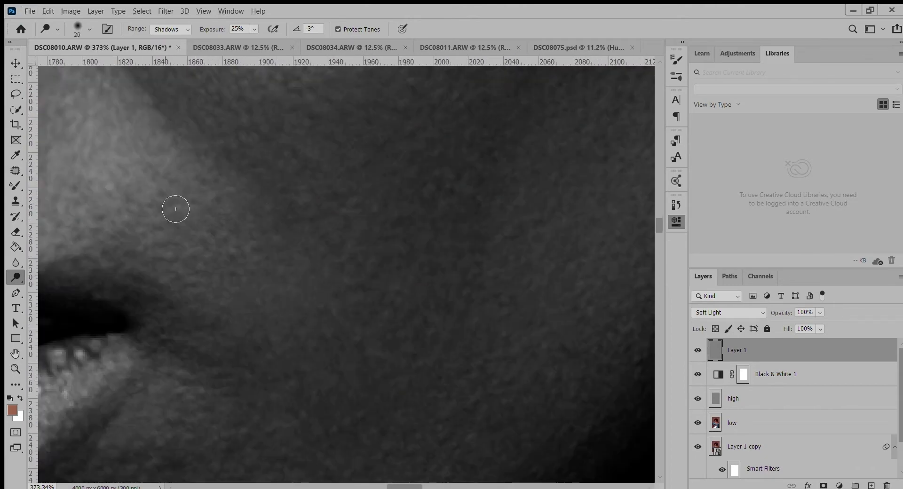
pyautogui.press(']')
pyautogui.scroll(-1, 280, 313)
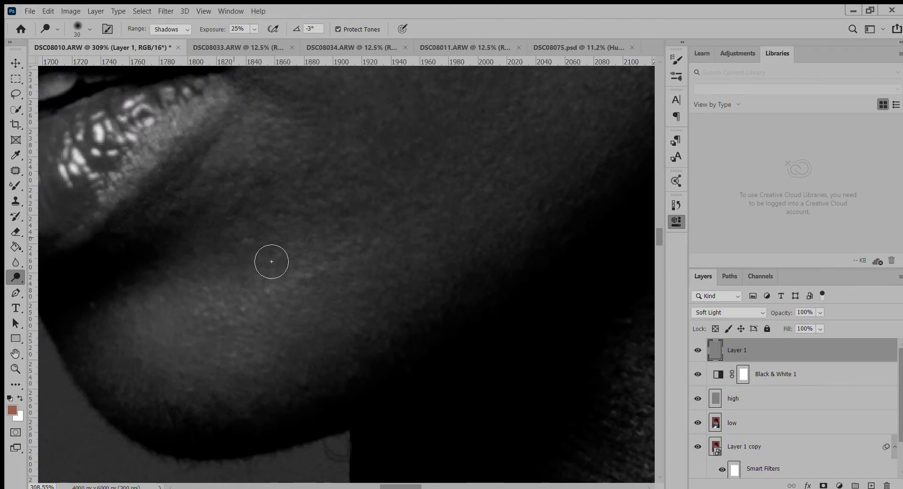
pyautogui.scroll(1, 332, 289)
pyautogui.press('[')
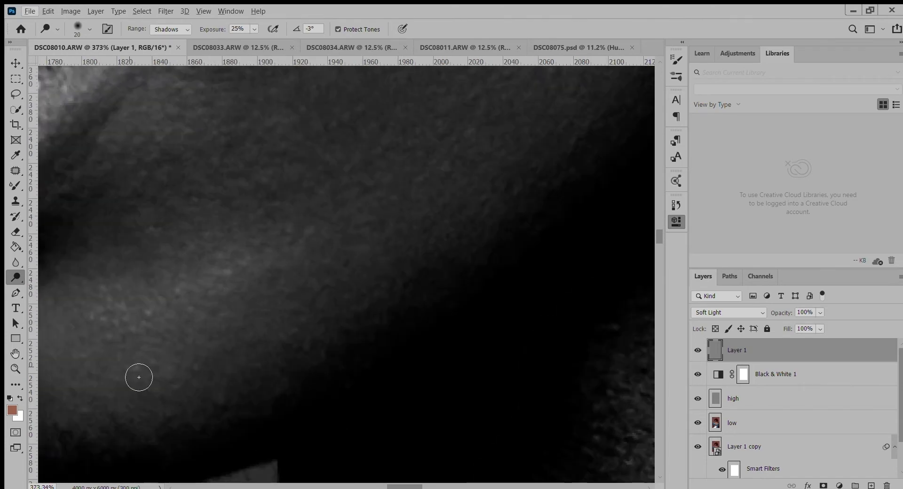
pyautogui.scroll(-1, 370, 212)
pyautogui.scroll(-2, 188, 183)
pyautogui.scroll(2, 351, 322)
pyautogui.press(']')
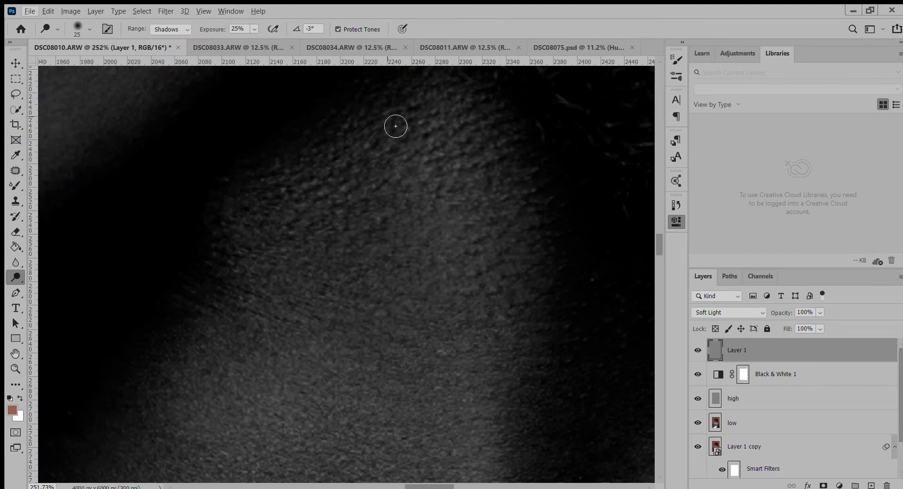
# Step: Dodge and burn along the neck with small brush-size adjustments
pyautogui.hscroll(2, 421, 182)
pyautogui.press(']')
pyautogui.scroll(-2, 290, 209)
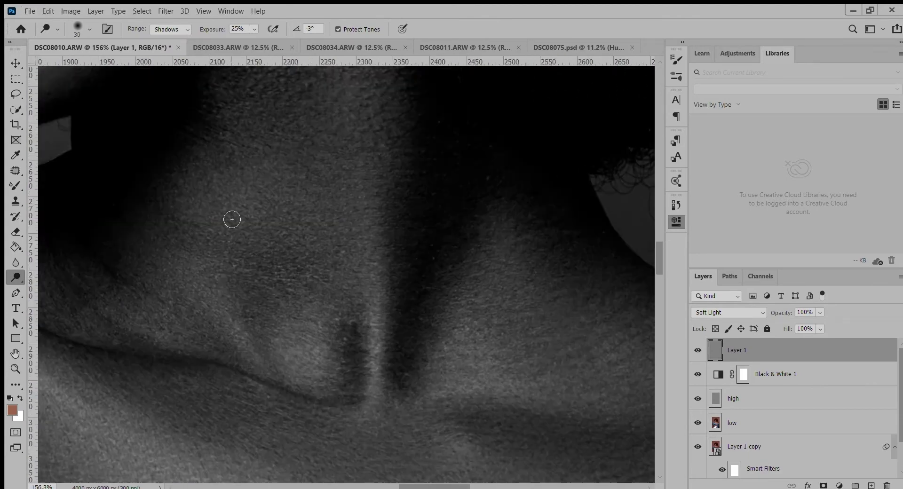
pyautogui.hscroll(5, 380, 338)
pyautogui.scroll(-1, 378, 303)
pyautogui.scroll(2, 285, 273)
pyautogui.press('[')
pyautogui.press('[')
pyautogui.press('[')
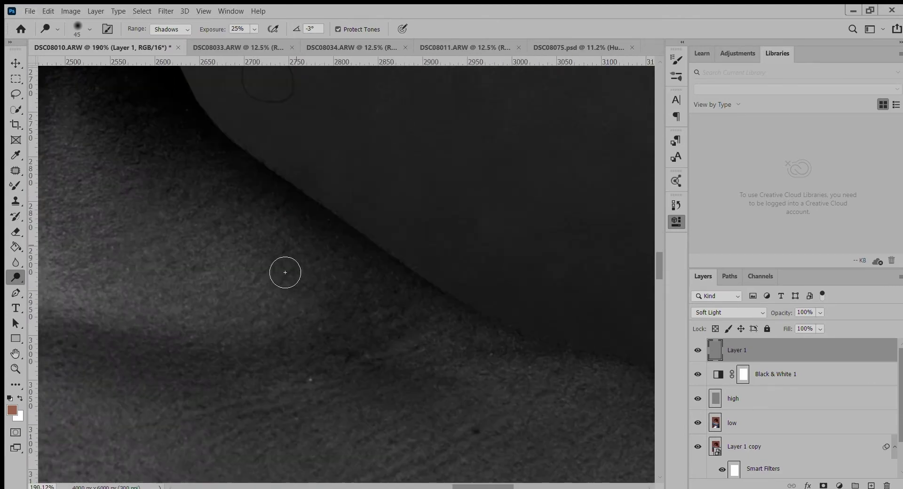
pyautogui.scroll(-3, 386, 368)
pyautogui.hscroll(2, 396, 325)
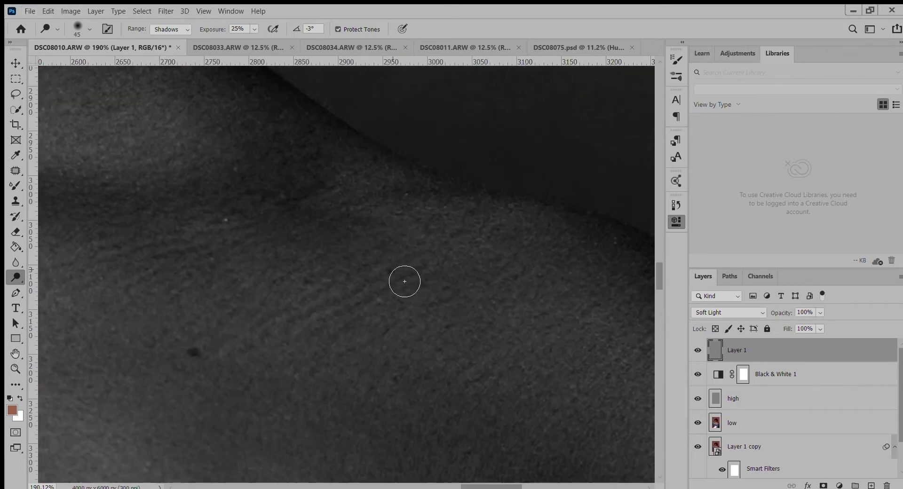
pyautogui.hscroll(3, 365, 319)
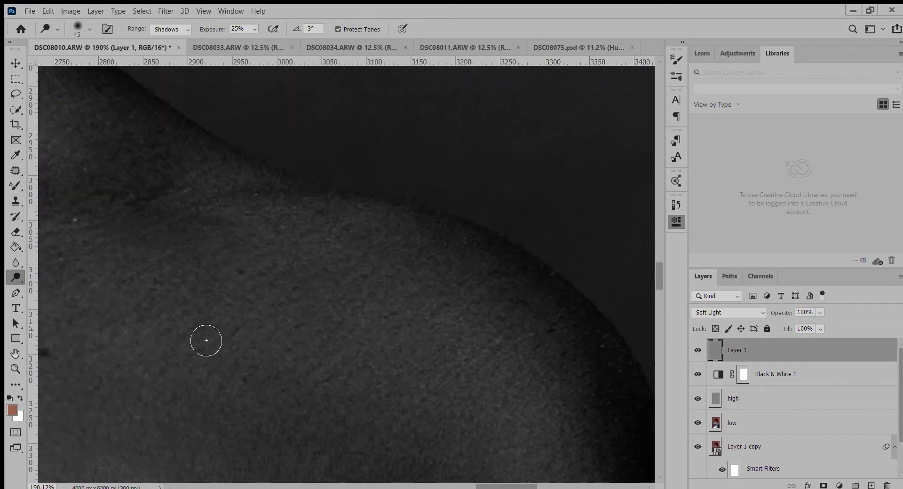
pyautogui.hscroll(3, 465, 338)
pyautogui.scroll(-5, 317, 384)
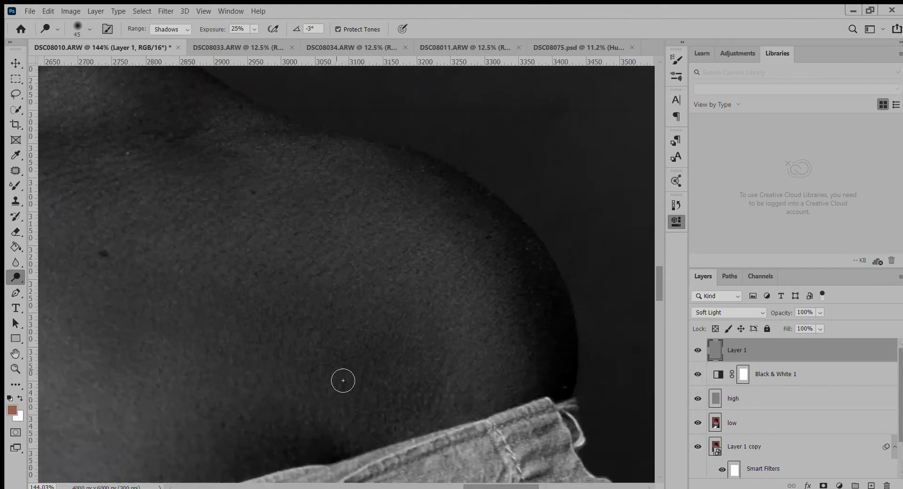
pyautogui.scroll(5, 306, 188)
# Step: Shade the skin along the neck crease, resizing the brush for the fold
pyautogui.press(']')
pyautogui.press('[')
pyautogui.press('[')
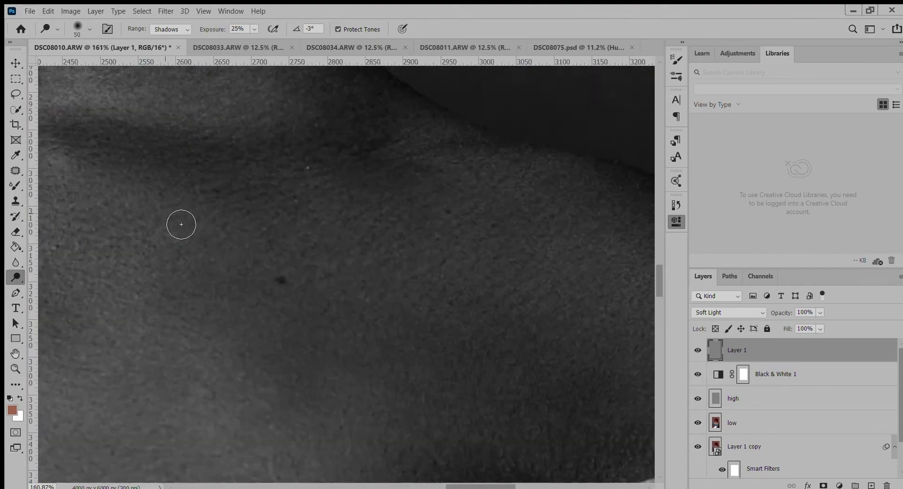
pyautogui.scroll(3, 347, 197)
pyautogui.scroll(-1, 391, 211)
pyautogui.moveTo(202, 165); pyautogui.dragTo(288, 179)
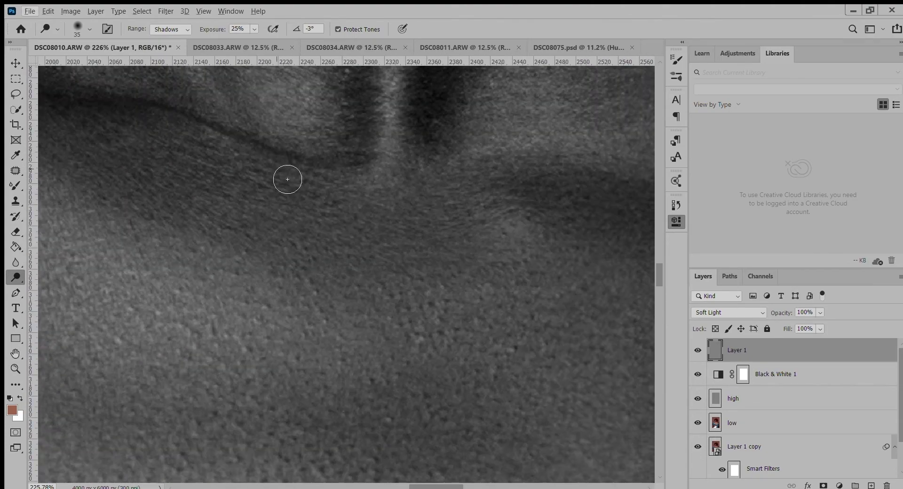
pyautogui.press('[')
pyautogui.press('[')
pyautogui.scroll(2, 346, 182)
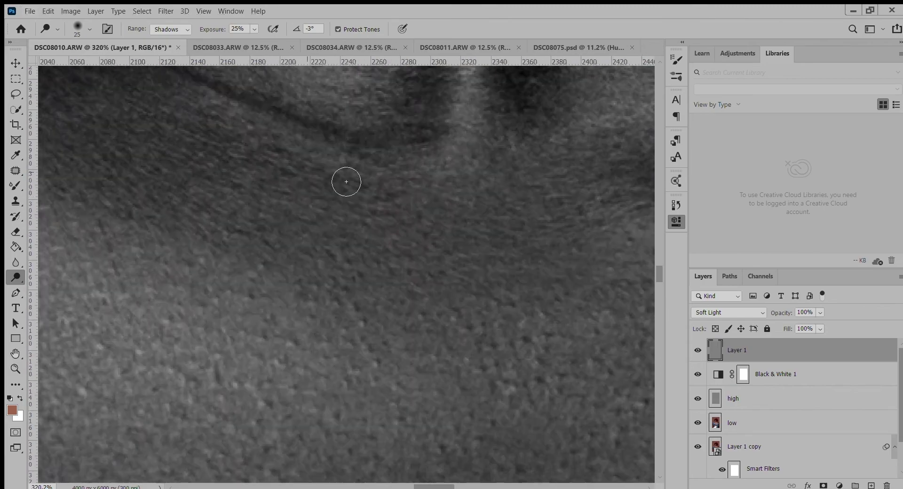
pyautogui.press(']')
pyautogui.scroll(-3, 291, 187)
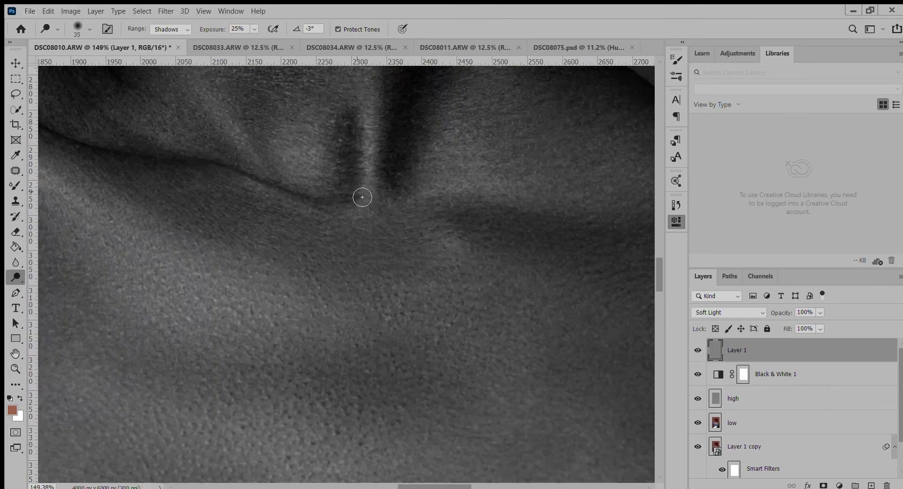
# Step: Continue shading the neck fold and collarbones with a slightly smaller brush
pyautogui.press('[')
pyautogui.scroll(-2, 141, 195)
pyautogui.scroll(3, 139, 145)
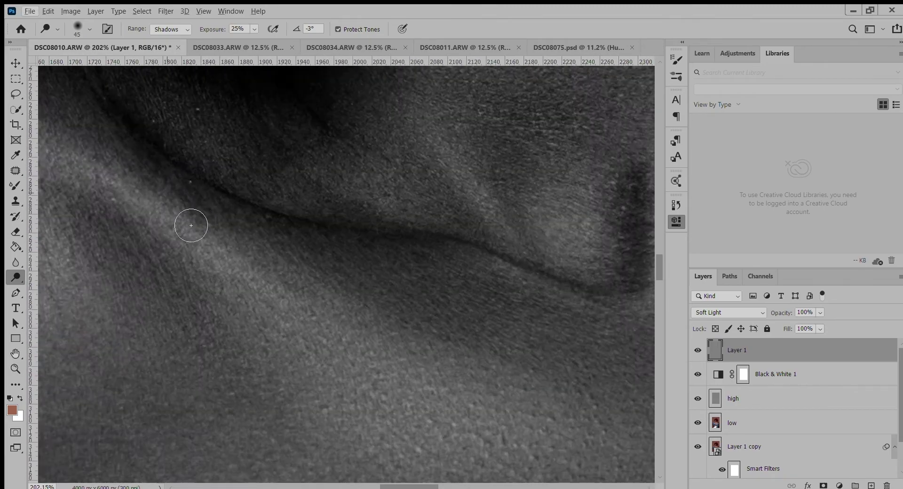
pyautogui.scroll(-2, 303, 196)
pyautogui.scroll(2, 282, 231)
pyautogui.scroll(-2, 293, 238)
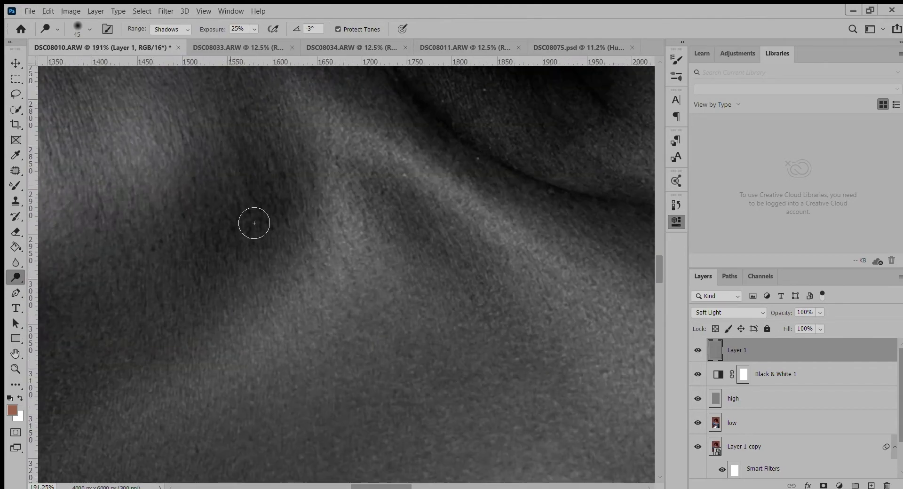
pyautogui.scroll(2, 252, 222)
pyautogui.scroll(-2, 312, 297)
pyautogui.scroll(-2, 323, 303)
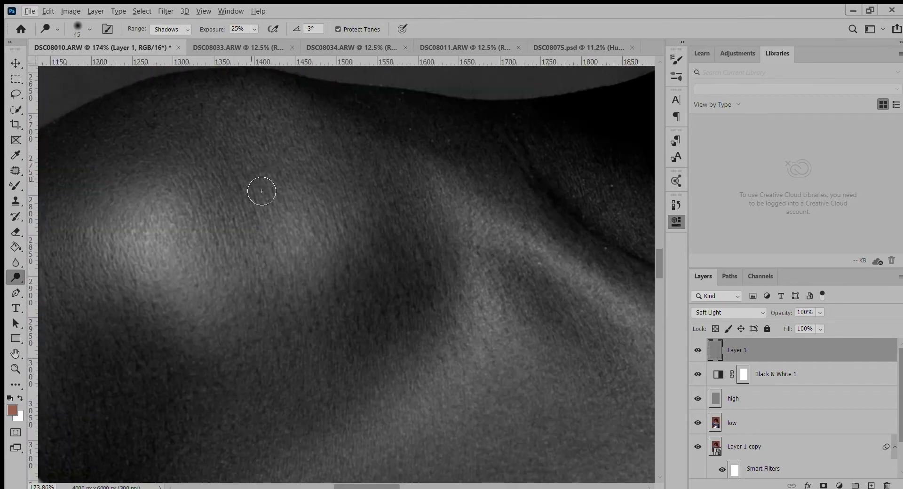
pyautogui.scroll(2, 260, 191)
# Step: Shade the shoulder with a progressively larger brush
pyautogui.press(']')
pyautogui.scroll(-2, 222, 264)
pyautogui.scroll(-2, 226, 254)
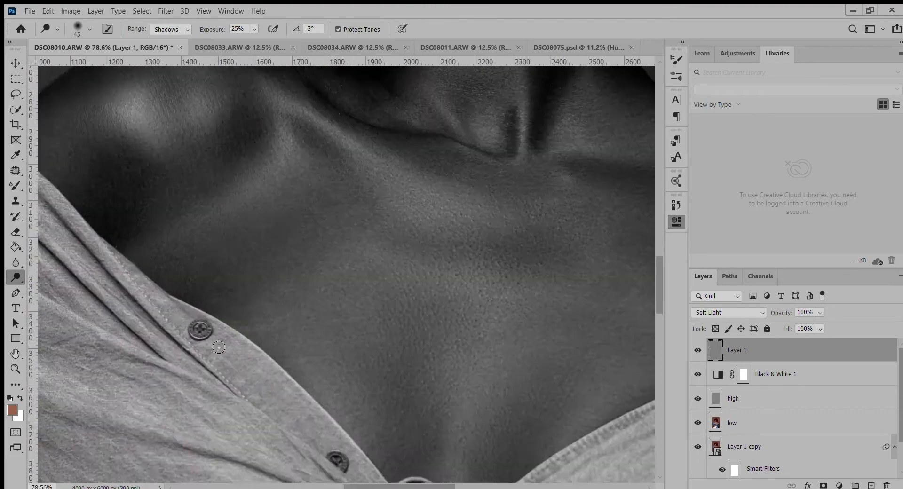
pyautogui.scroll(2, 236, 244)
pyautogui.scroll(1, 244, 336)
pyautogui.press(']')
pyautogui.scroll(-2, 244, 336)
pyautogui.scroll(-2, 288, 209)
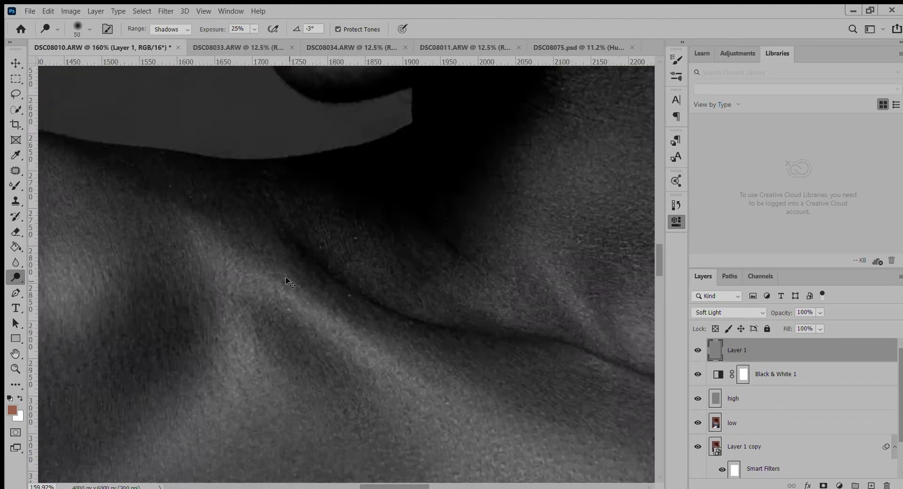
pyautogui.scroll(-2, 289, 280)
pyautogui.scroll(-2, 385, 181)
# Step: At 15% exposure, make broad gentle passes over the shoulders and torso with a very large brush
pyautogui.press('1')
pyautogui.press('5')
pyautogui.press(']')
pyautogui.press(']')
pyautogui.press(']')
pyautogui.scroll(-2, 142, 198)
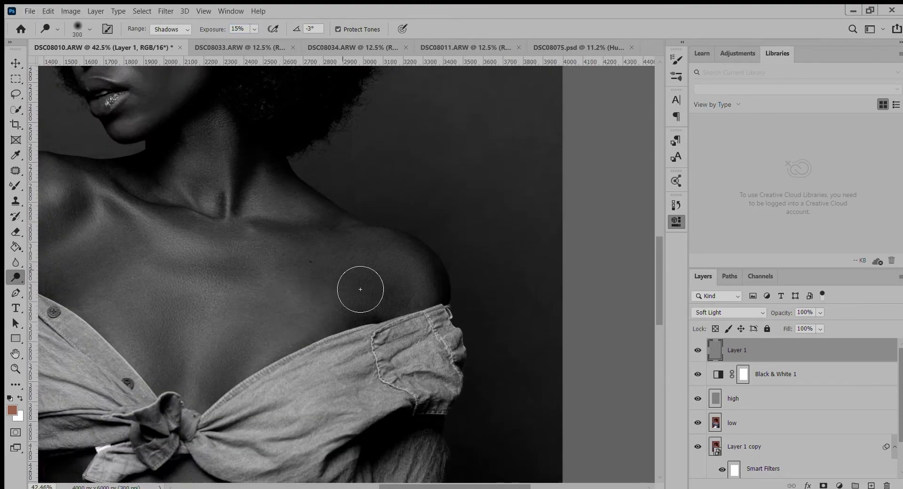
pyautogui.hscroll(-3, 263, 236)
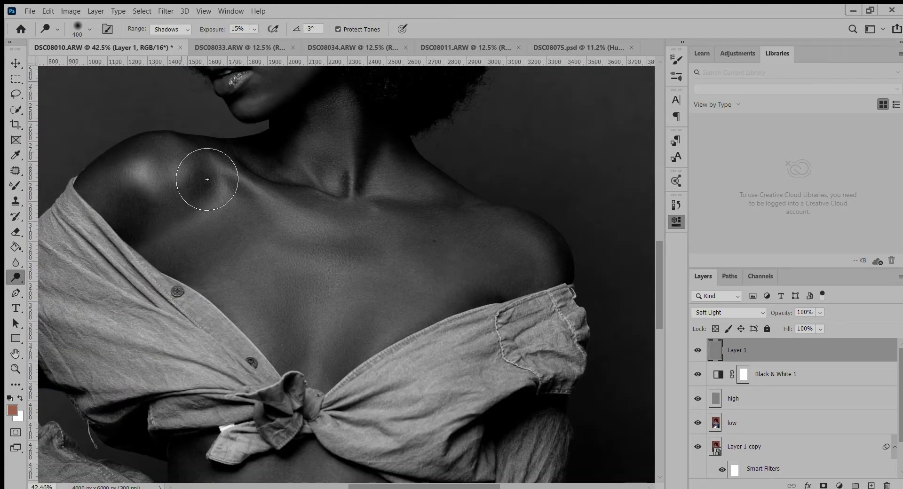
pyautogui.press('[')
pyautogui.press('[')
pyautogui.scroll(3, 268, 245)
pyautogui.press('[')
pyautogui.press('[')
pyautogui.scroll(1, 317, 192)
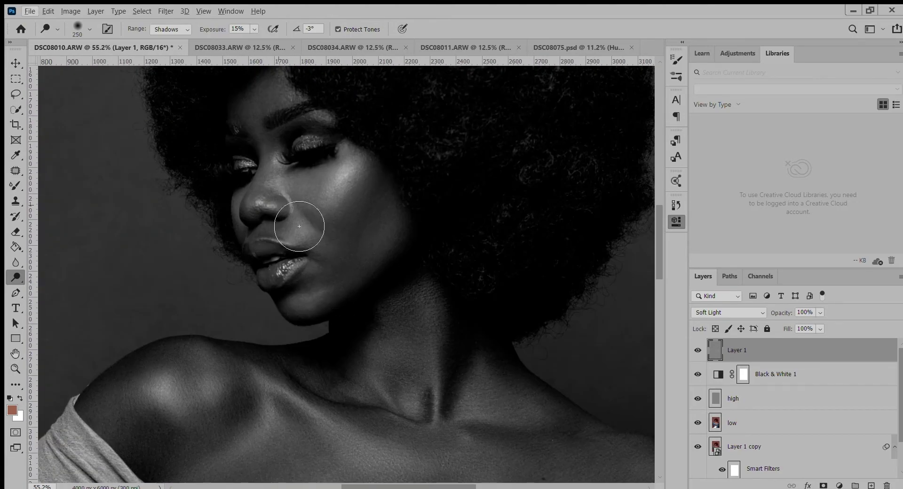
pyautogui.scroll(-4, 293, 212)
pyautogui.press(']')
pyautogui.press(']')
pyautogui.press(']')
# Step: Restore exposure to 25% with a smaller brush for detailed cheek work
pyautogui.press('2')
pyautogui.press('5')
pyautogui.press('[')
pyautogui.press('[')
pyautogui.press('[')
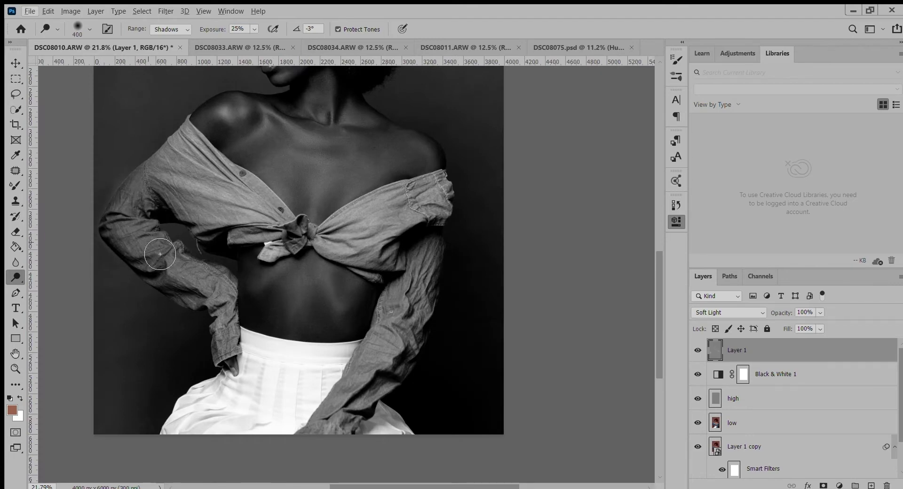
pyautogui.scroll(9, 223, 258)
# Step: At 15% exposure, dodge the nose tip and nostril edge with a smaller brush
pyautogui.press('1')
pyautogui.press('5')
pyautogui.press('[')
pyautogui.press('[')
pyautogui.press('[')
pyautogui.scroll(3, 231, 200)
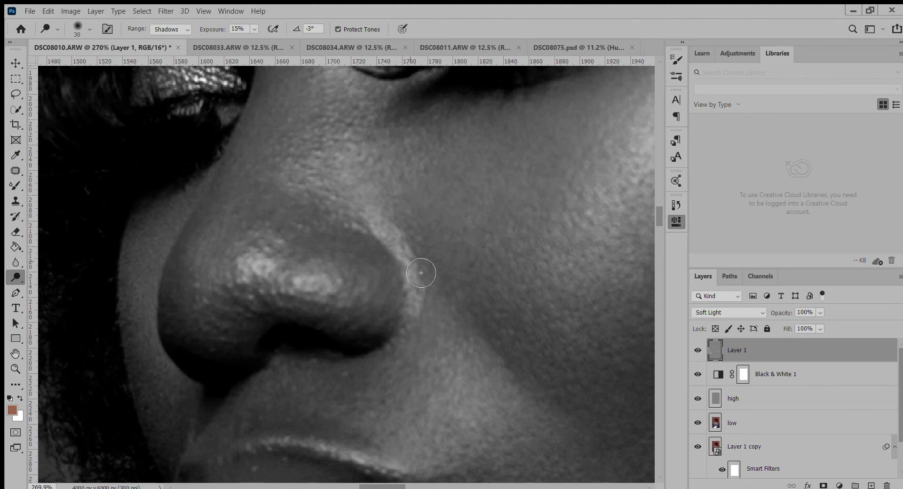
pyautogui.press('[')
pyautogui.press('[')
pyautogui.scroll(1, 329, 310)
pyautogui.scroll(1, 369, 302)
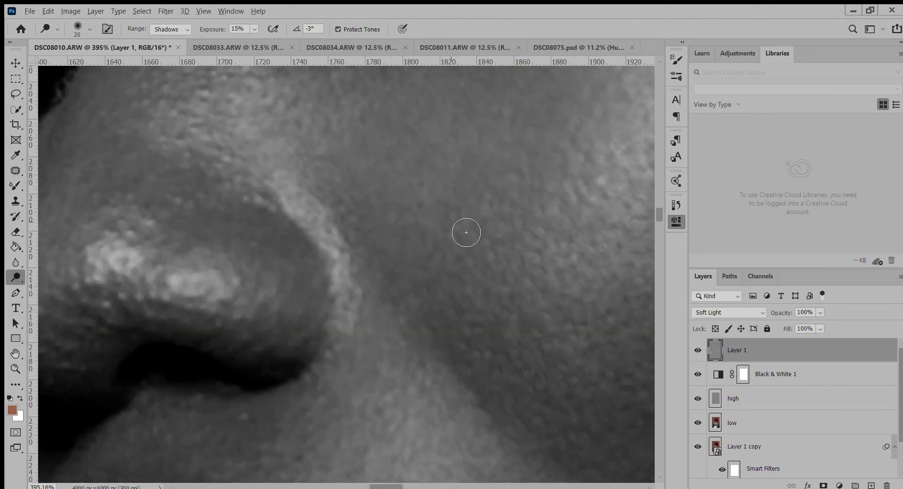
pyautogui.scroll(-1, 466, 233)
# Step: Raise exposure to 25% and dodge the under-eye area with a slightly larger brush
pyautogui.click(224, 34)
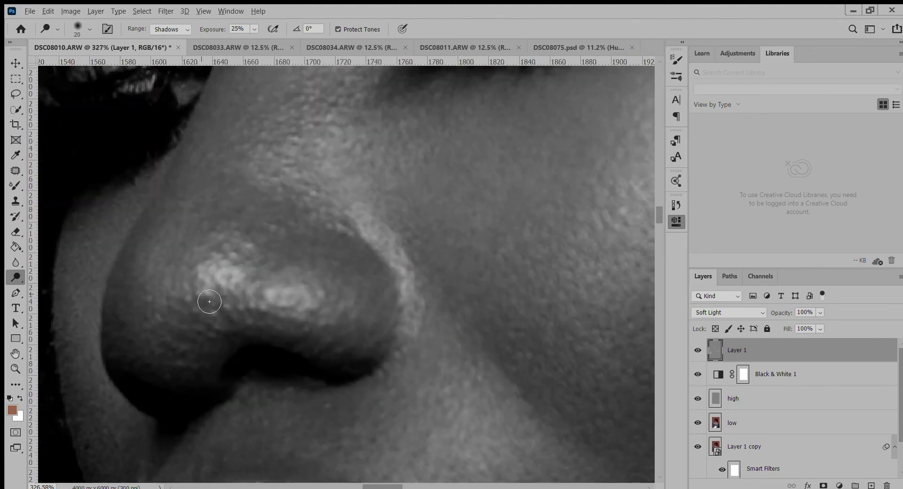
pyautogui.scroll(3, 285, 159)
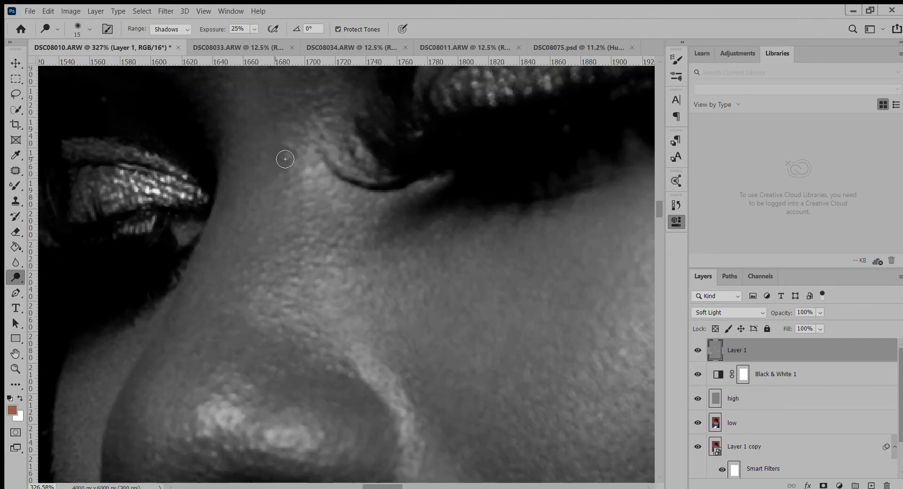
pyautogui.press(']')
pyautogui.scroll(4, 385, 243)
pyautogui.scroll(-2, 385, 243)
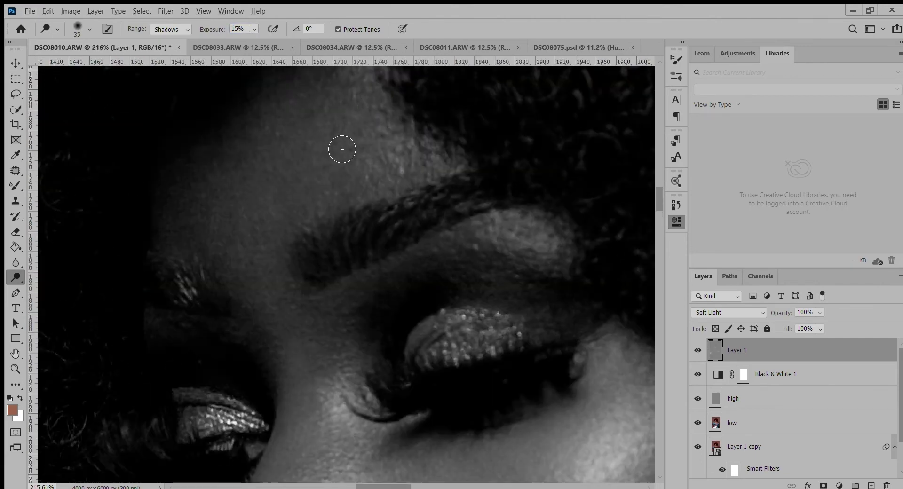
pyautogui.scroll(1, 387, 218)
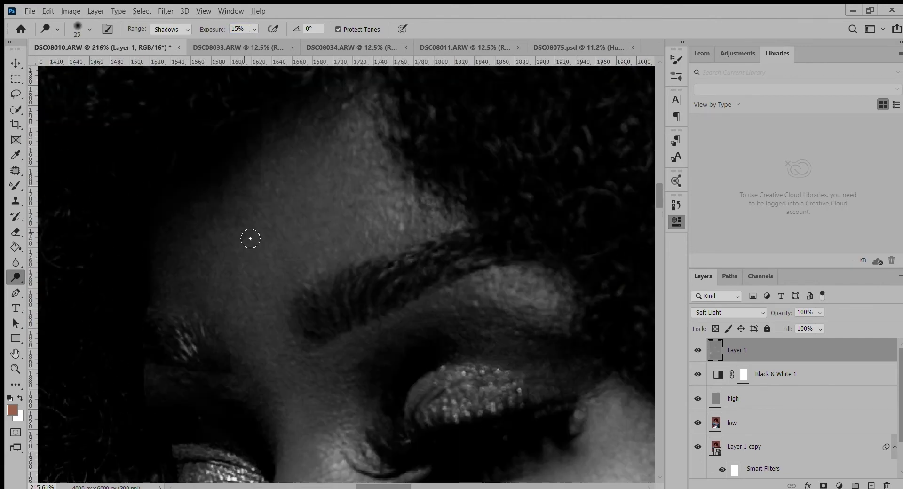
pyautogui.hscroll(2, 351, 281)
# Step: Dodge the brow and forehead with a larger brush
pyautogui.scroll(-2, 363, 248)
pyautogui.scroll(-2, 438, 375)
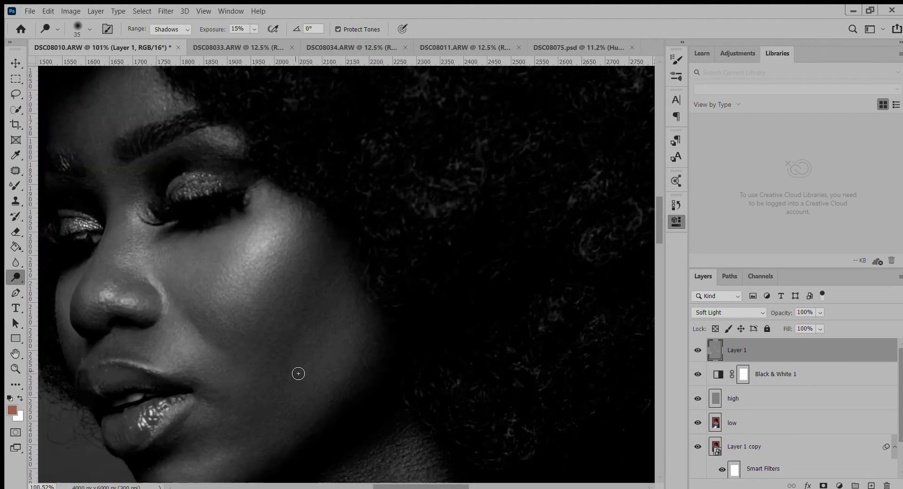
pyautogui.press(']')
pyautogui.press(']')
pyautogui.press(']')
pyautogui.scroll(-2, 299, 374)
pyautogui.press('[')
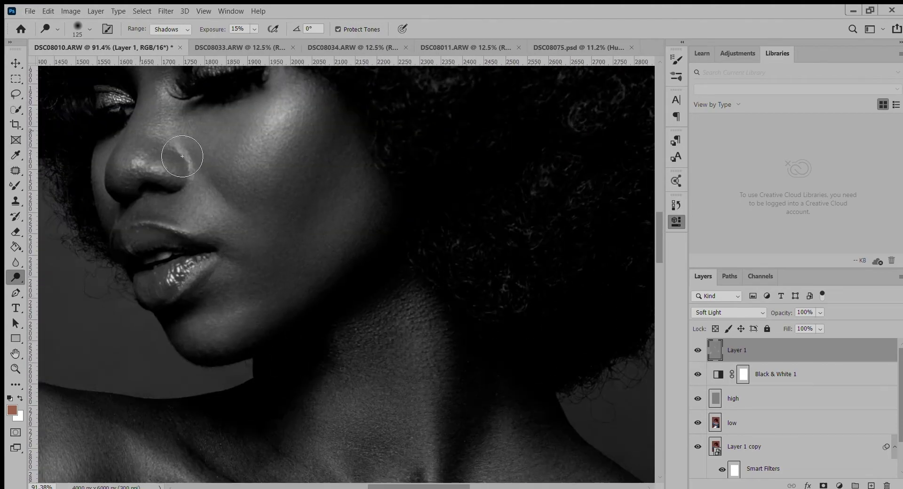
pyautogui.scroll(-3, 258, 263)
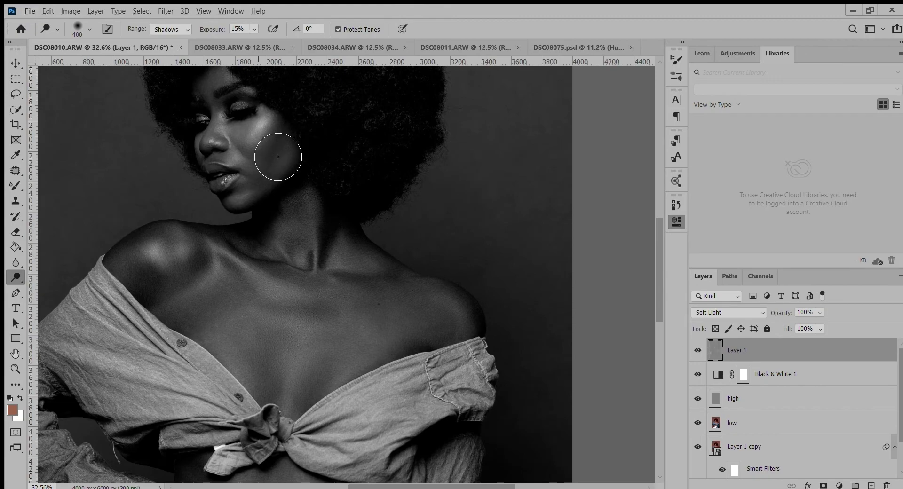
# Step: Hide the Black & White 1 layer to show the portrait in colour again
pyautogui.press('[')
pyautogui.press('[')
pyautogui.press('[')
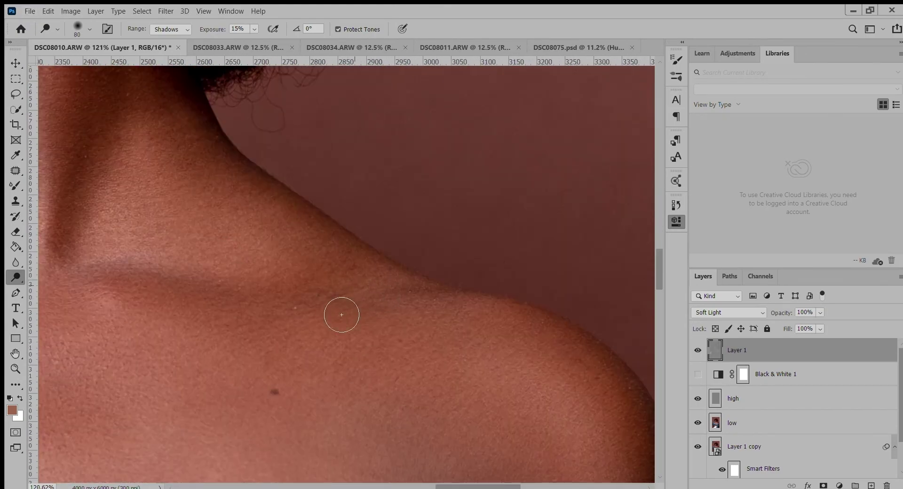
pyautogui.scroll(-5, 341, 315)
pyautogui.scroll(-3, 272, 262)
pyautogui.scroll(-2, 353, 217)
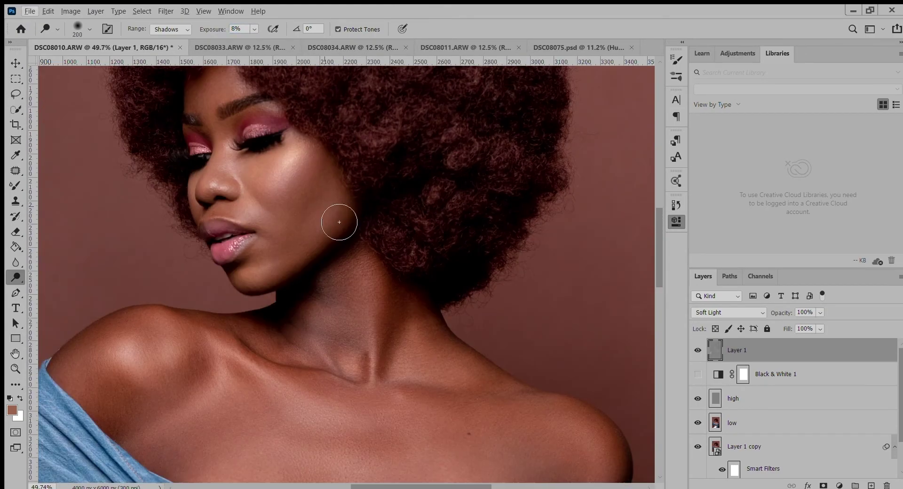
pyautogui.scroll(1, 339, 222)
pyautogui.scroll(-2, 243, 234)
pyautogui.scroll(1, 298, 272)
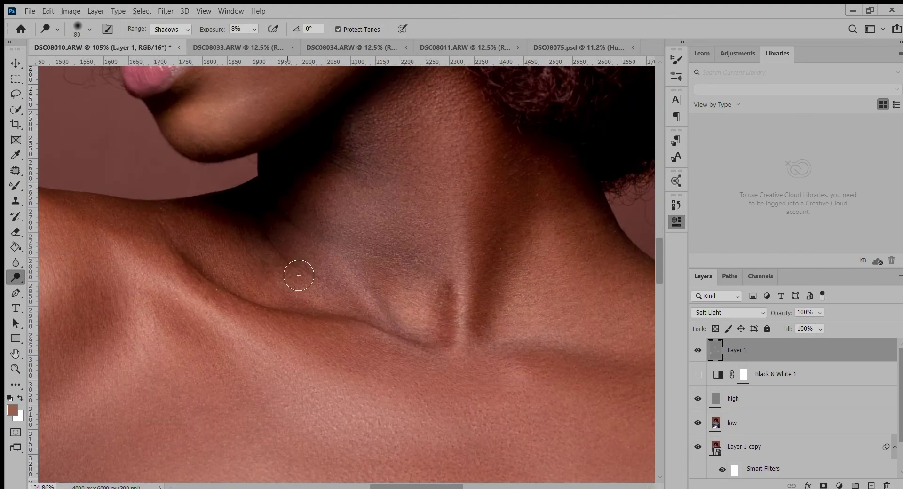
# Step: With a smaller brush, dodge the neck crease at 8% exposure
pyautogui.press('[')
pyautogui.press('[')
pyautogui.press('[')
pyautogui.scroll(4, 285, 261)
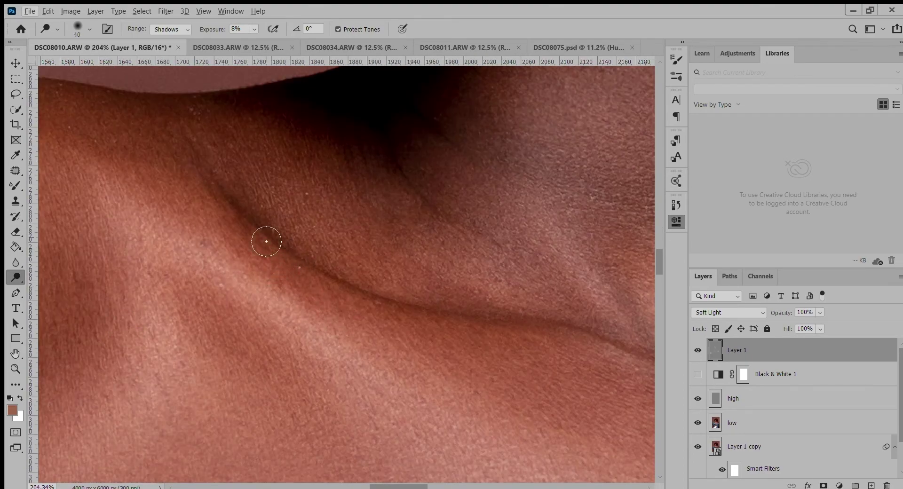
pyautogui.scroll(-2, 85, 205)
pyautogui.scroll(-1, 325, 144)
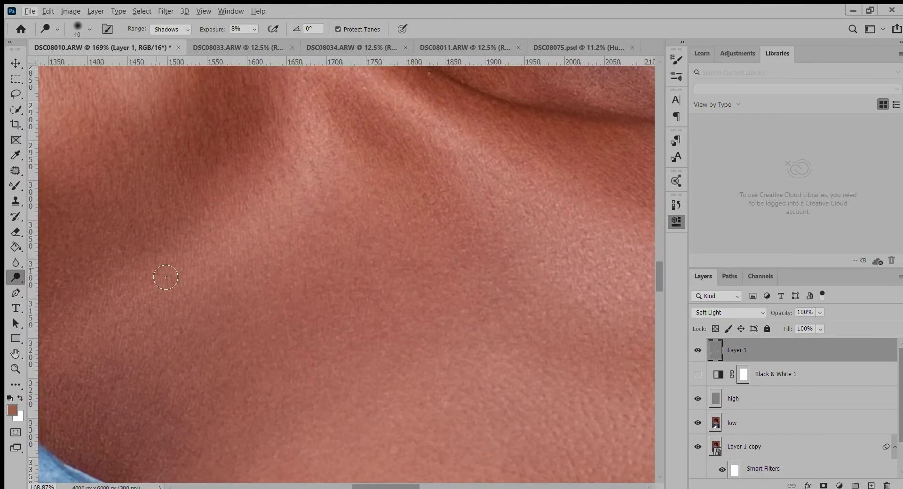
pyautogui.scroll(-3, 166, 277)
pyautogui.scroll(-2, 235, 155)
# Step: Enlarge the brush and dodge the broader neck and collarbone areas
pyautogui.press(']')
pyautogui.press(']')
pyautogui.scroll(1, 272, 294)
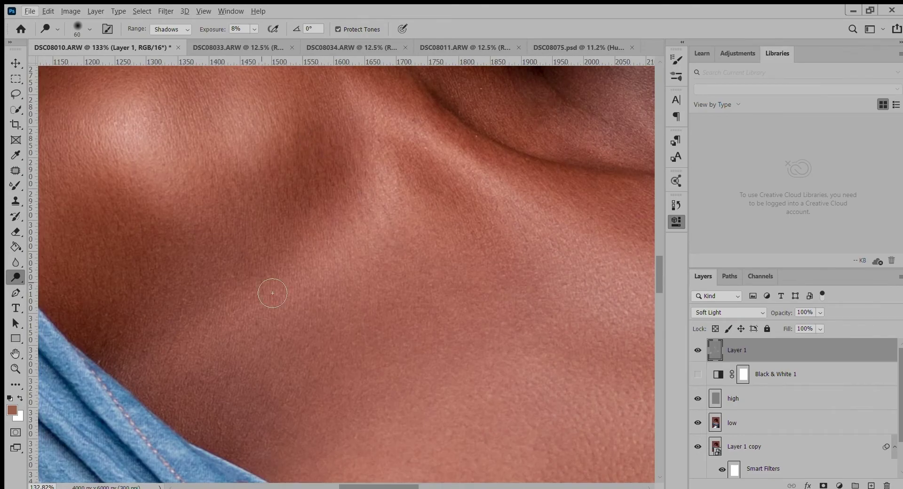
pyautogui.scroll(-3, 273, 293)
pyautogui.scroll(-2, 302, 323)
pyautogui.scroll(2, 359, 166)
pyautogui.press(']')
pyautogui.press(']')
pyautogui.press(']')
pyautogui.scroll(-1, 141, 204)
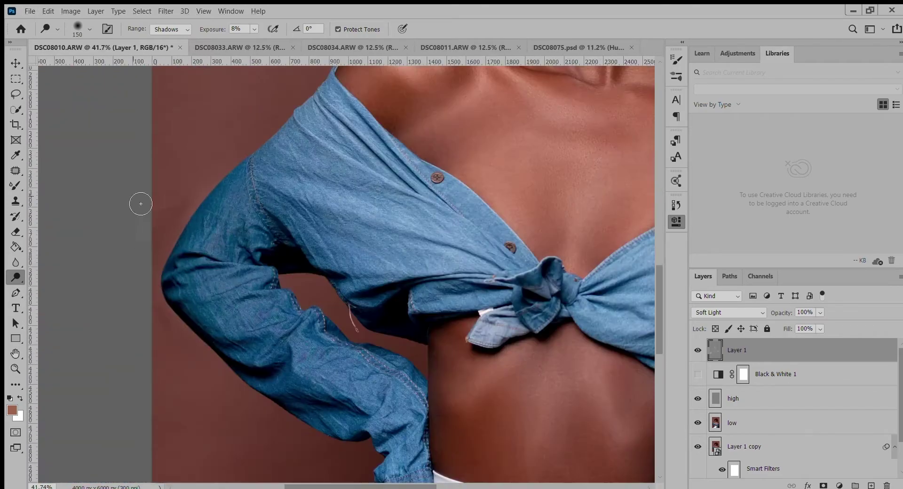
pyautogui.scroll(-3, 141, 203)
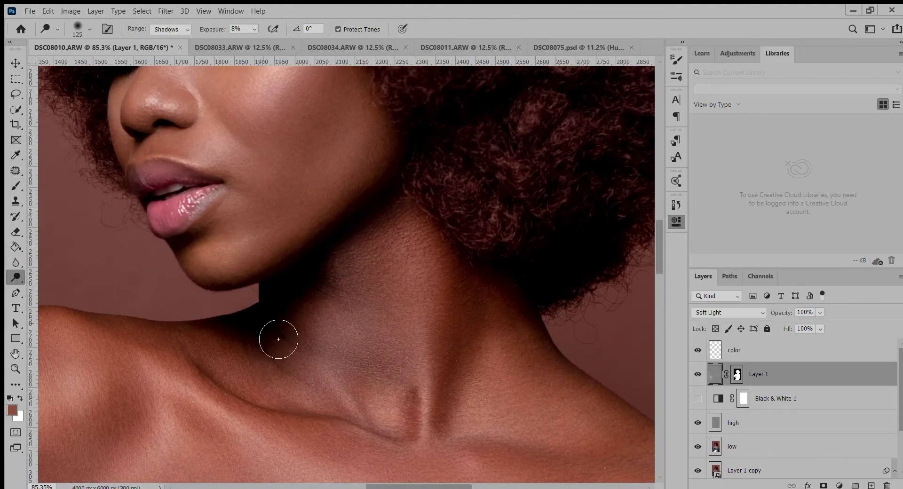
# Step: Enlarge the brush for the shoulders and move the view toward the loose shirt thread
pyautogui.keyDown('alt'); pyautogui.scroll(-3, 286, 235); pyautogui.keyUp('alt')
pyautogui.press(']')
pyautogui.press(']')
pyautogui.scroll(-3, 185, 278)
pyautogui.scroll(-1, 182, 369)
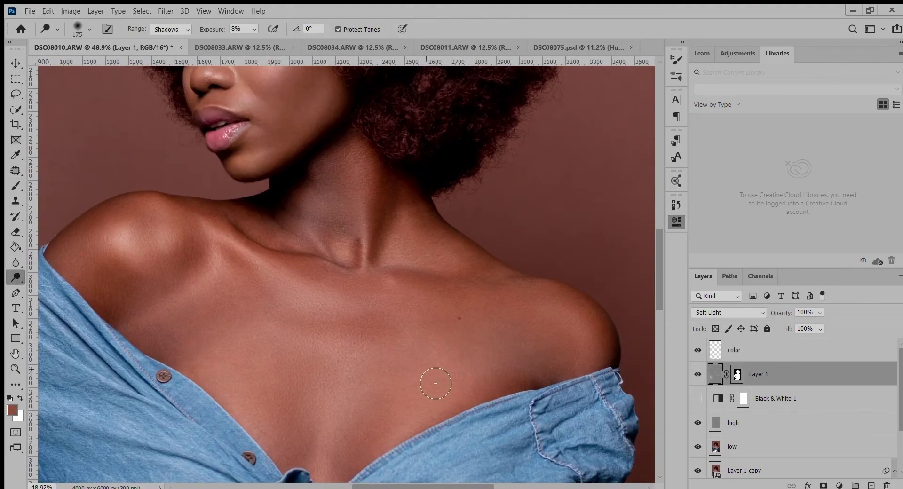
pyautogui.keyDown('alt'); pyautogui.scroll(1, 436, 384); pyautogui.keyUp('alt')
pyautogui.hscroll(2, 400, 372)
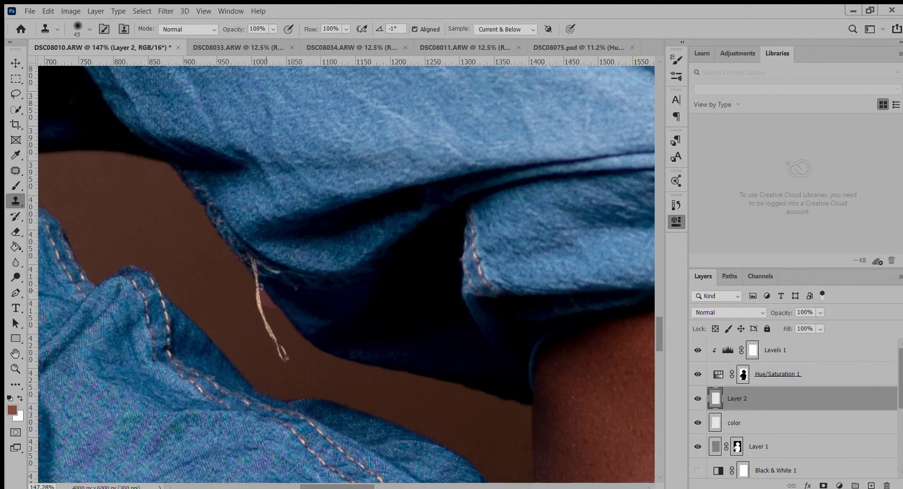
# Step: Paint on the Hue/Saturation 1 mask with default colours, then duplicate the Curves 1 adjustment
pyautogui.click(743, 374)
pyautogui.press('b')
pyautogui.press('d')
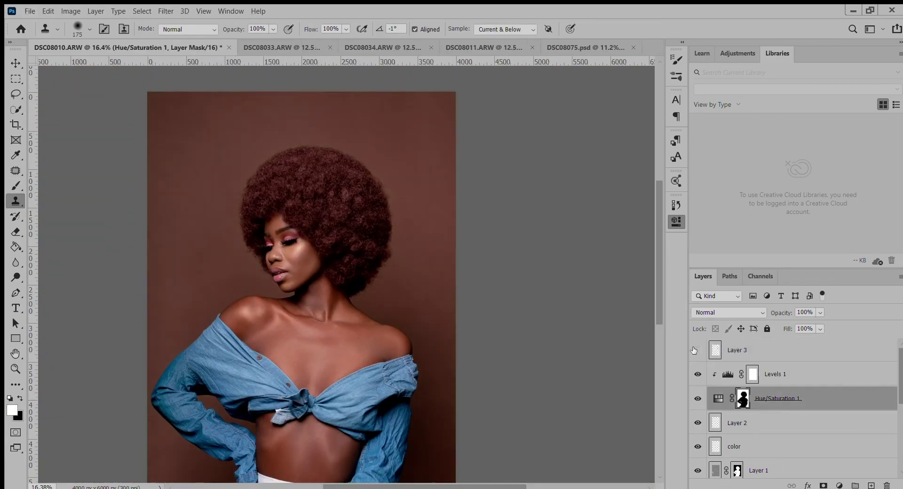
pyautogui.scroll(-1, 715, 370)
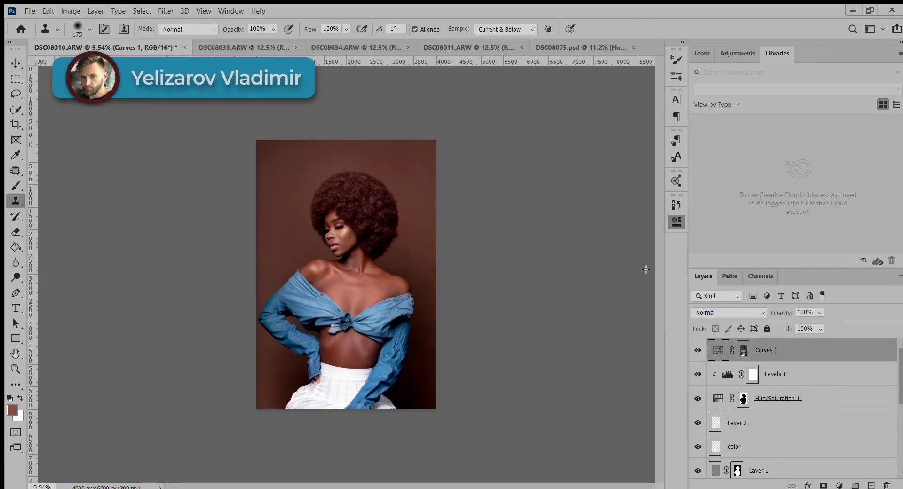
pyautogui.hotkey('ctrl', 'j')
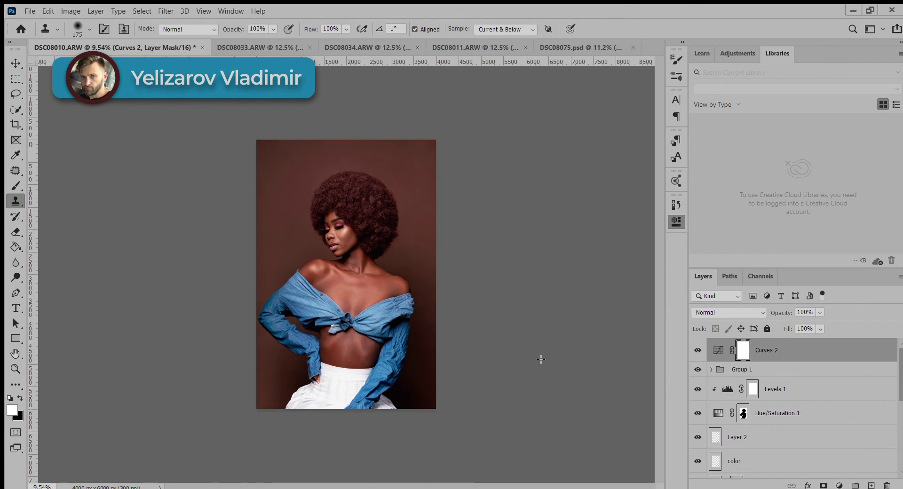